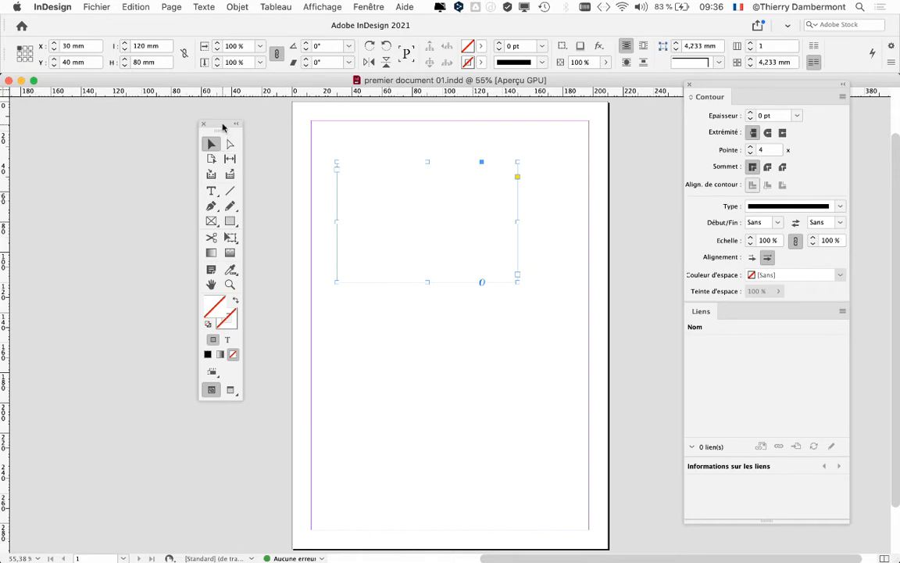
# Step: Activate the empty text frame with the Type tool and fill it with placeholder text
pyautogui.moveTo(221, 126); pyautogui.dragTo(196, 114)
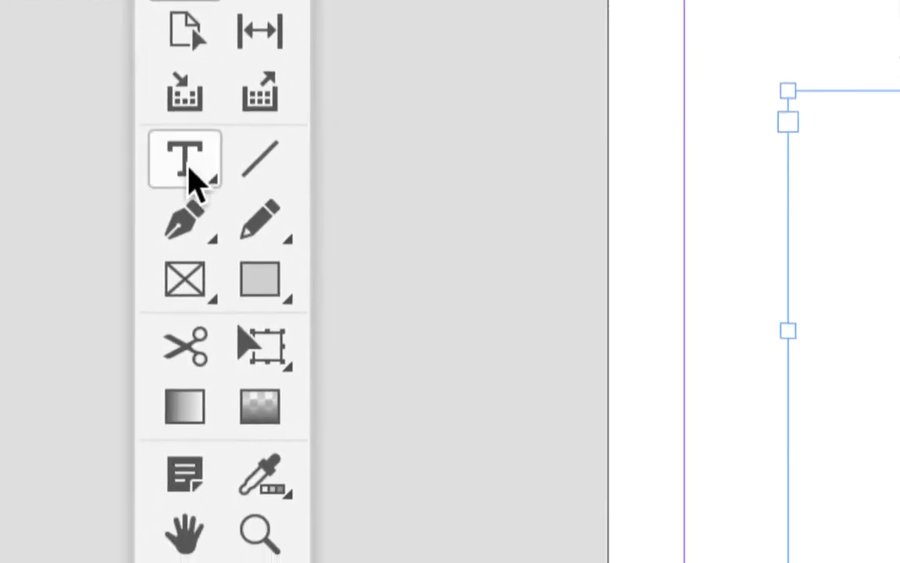
pyautogui.click(188, 167)
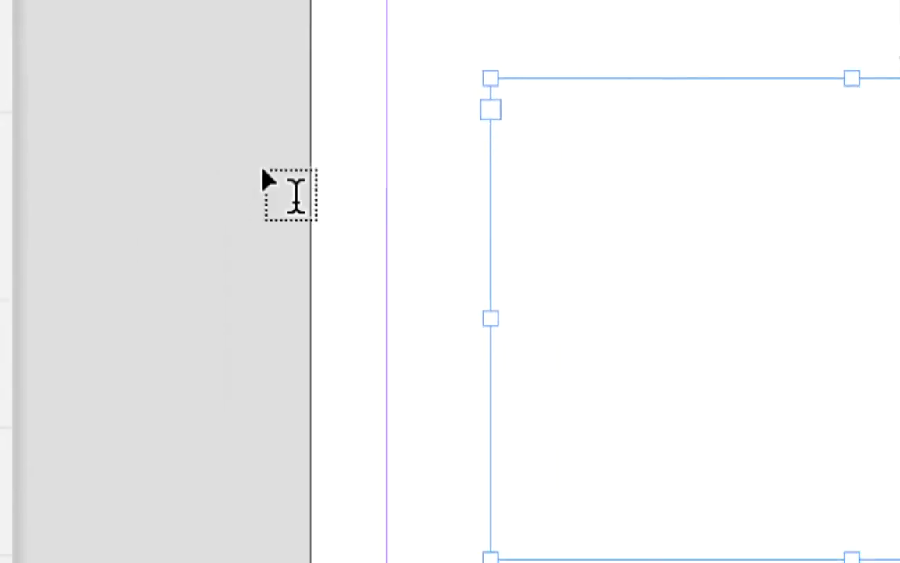
pyautogui.click(336, 164)
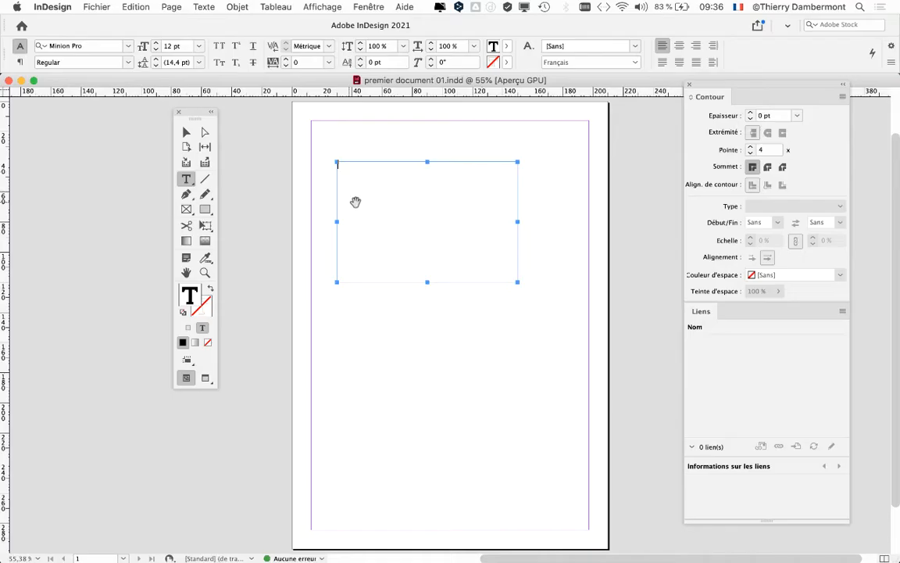
pyautogui.press('super+1')
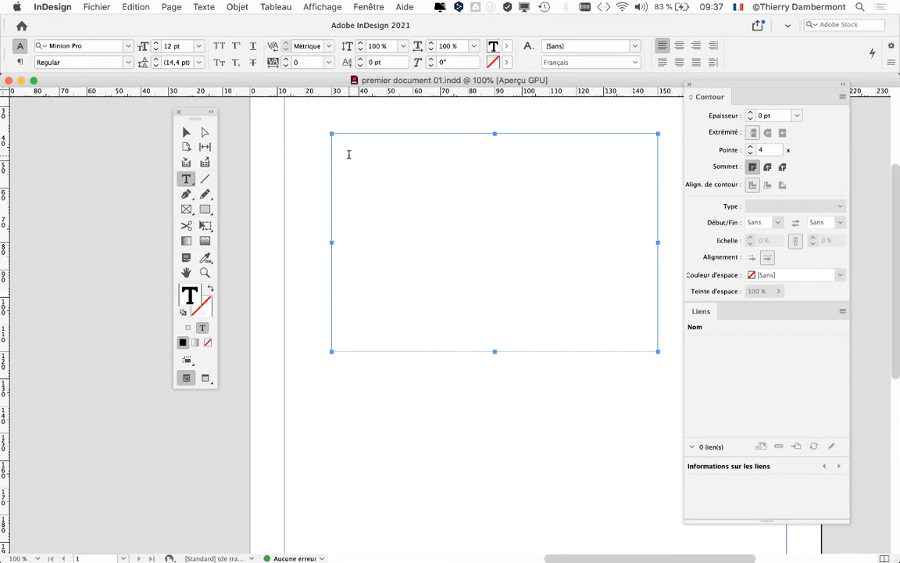
pyautogui.rightClick(349, 155)
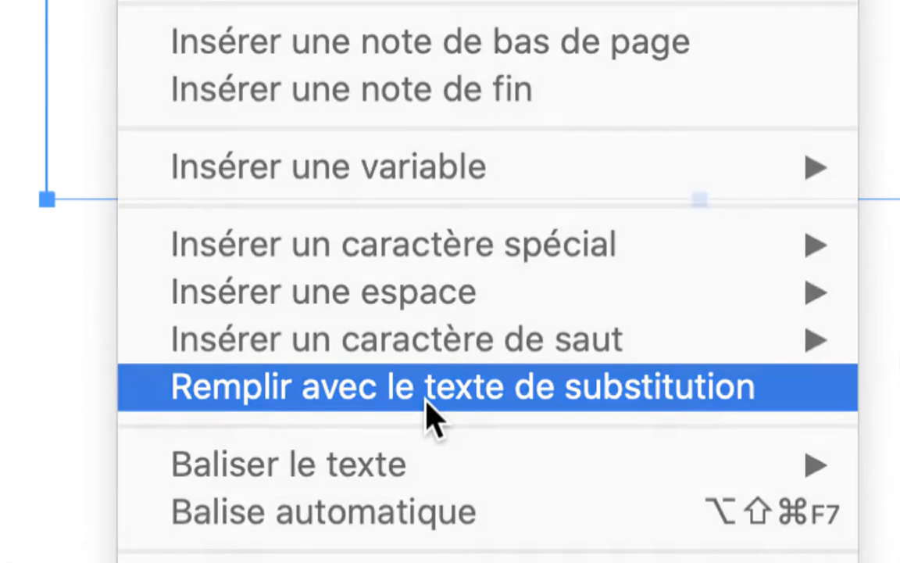
pyautogui.click(427, 400)
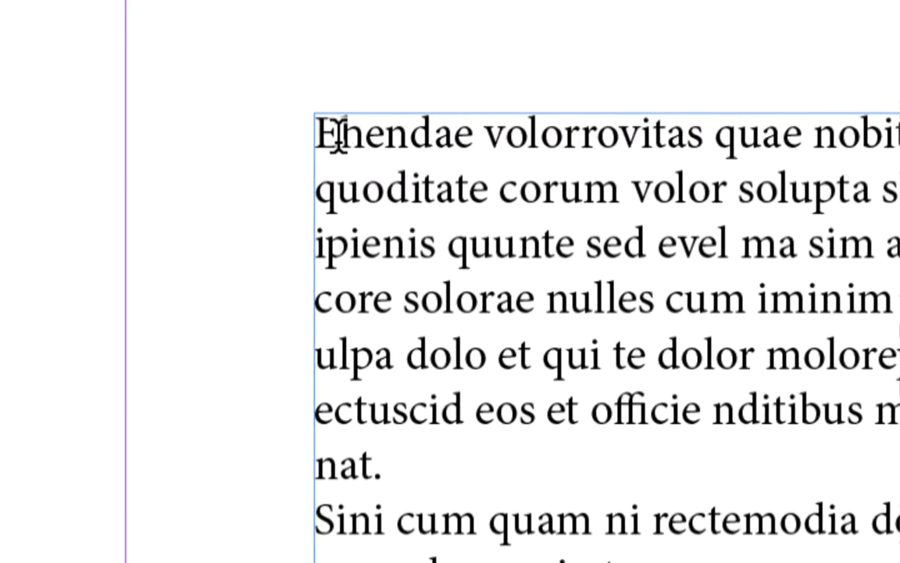
# Step: Highlight the opening words "Ehendae volorrovitas" and move the Tools palette farther away from the text frame
pyautogui.moveTo(315, 134); pyautogui.dragTo(672, 137)
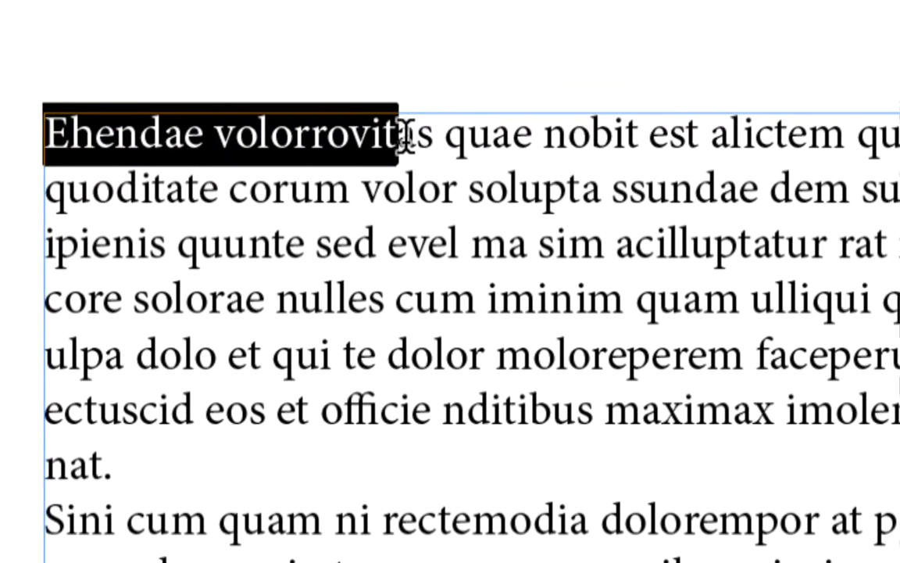
pyautogui.moveTo(403, 137); pyautogui.dragTo(434, 136)
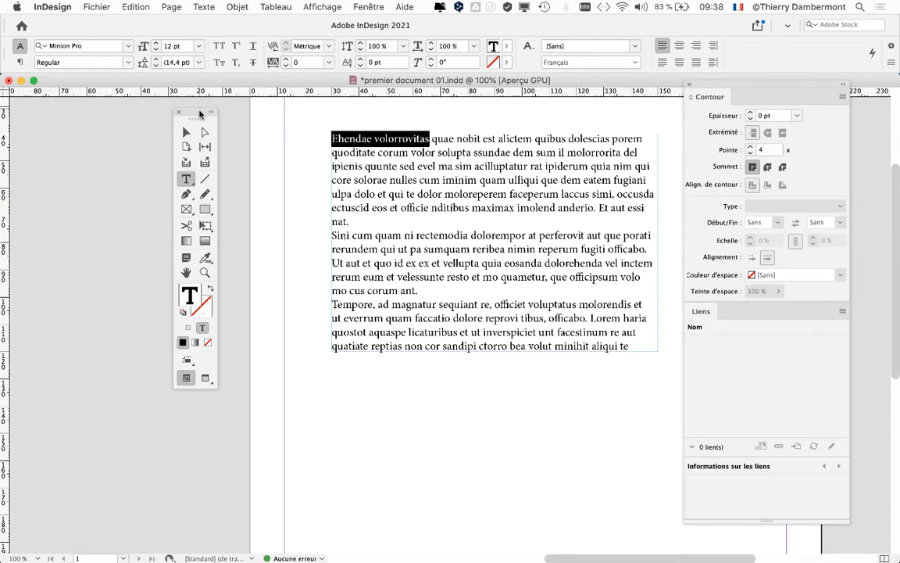
pyautogui.moveTo(197, 113); pyautogui.dragTo(115, 110)
pyautogui.click(462, 153)
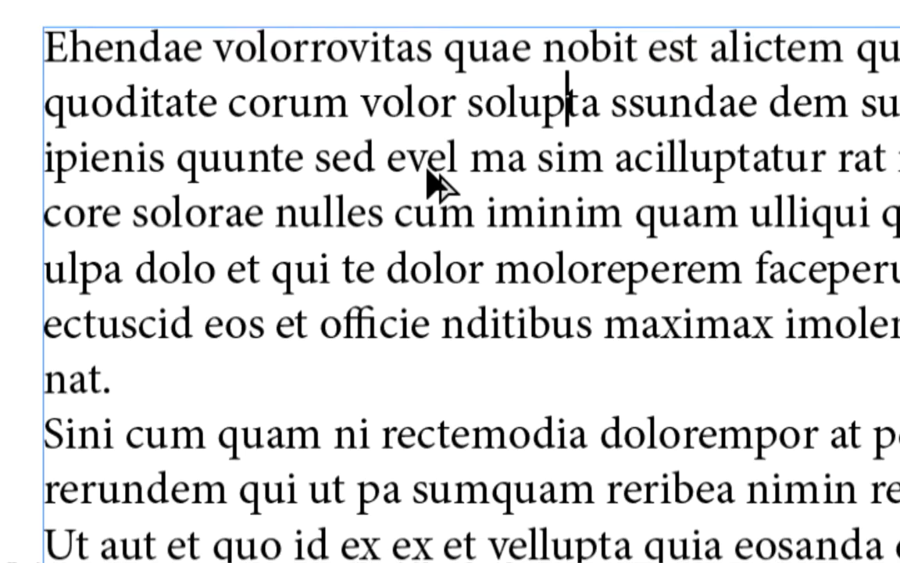
# Step: Highlight a few characters in the third line, then place the text cursor inside "dolo" in the fifth line
pyautogui.moveTo(438, 157); pyautogui.dragTo(547, 158)
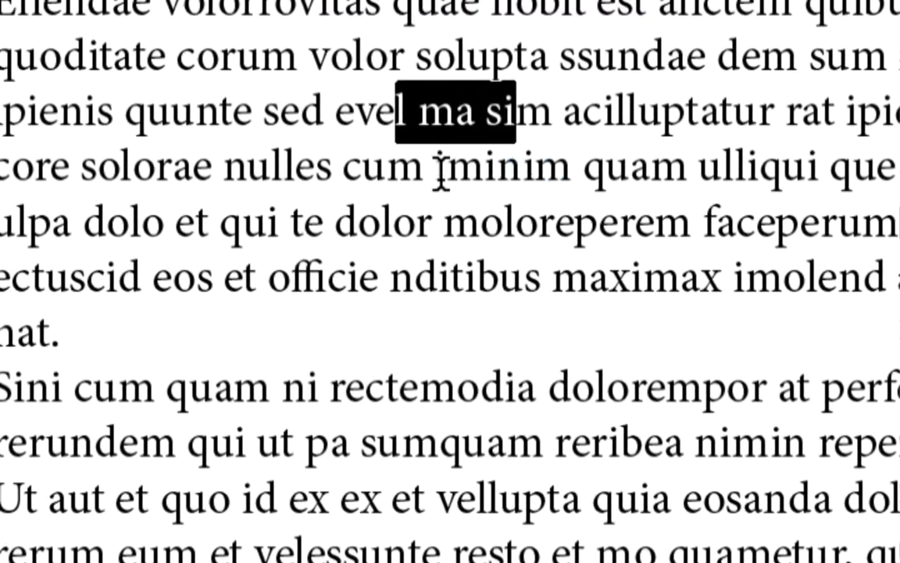
pyautogui.click(391, 166)
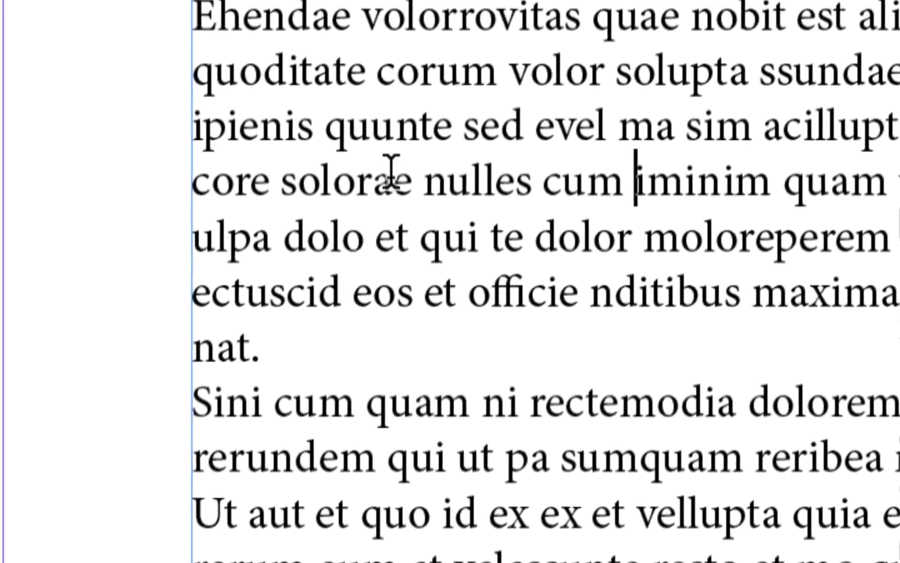
pyautogui.moveTo(145, 159); pyautogui.dragTo(86, 126)
pyautogui.click(369, 256)
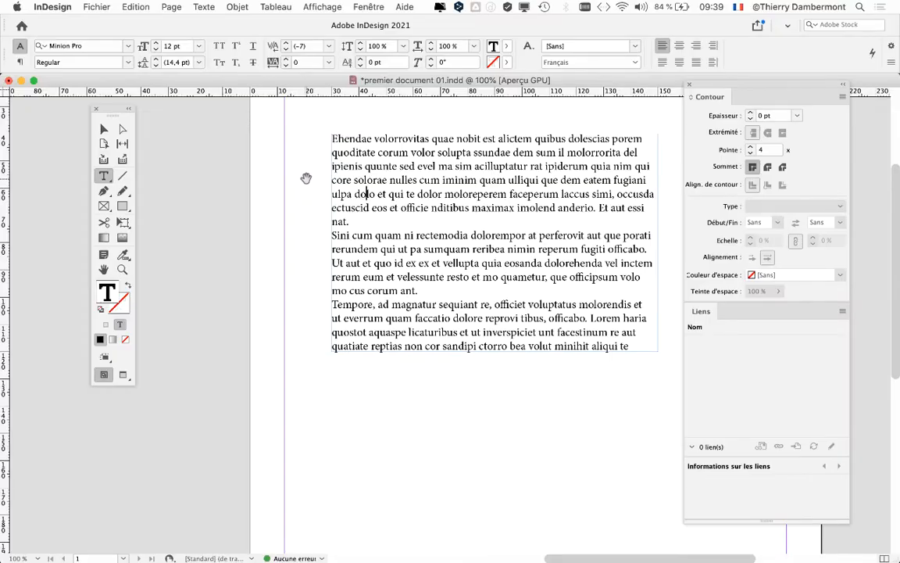
# Step: Pan around the page and zoom in and out on the text frame, finishing at 150% magnification
pyautogui.moveTo(428, 209); pyautogui.dragTo(457, 257)
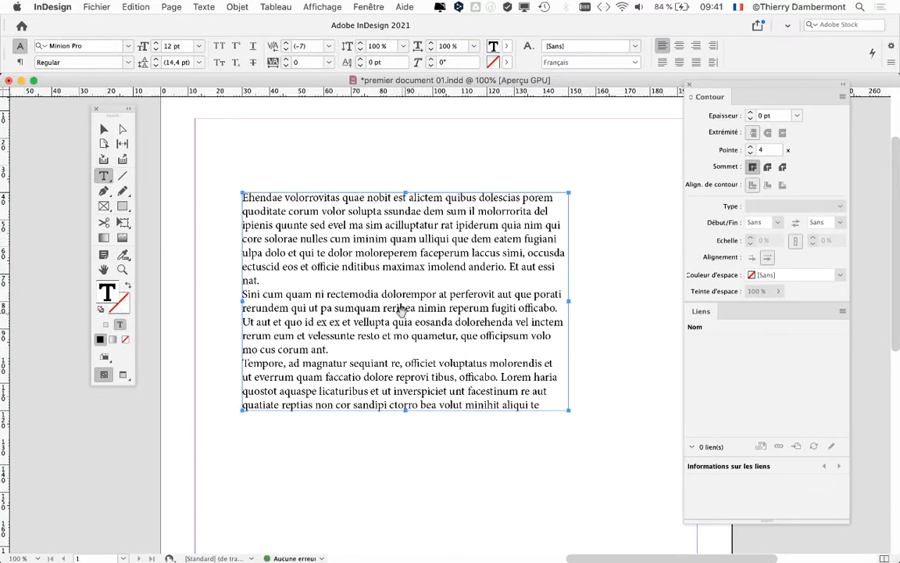
pyautogui.scroll(2, 396, 308)
pyautogui.scroll(3, 396, 308)
pyautogui.scroll(-5, 396, 308)
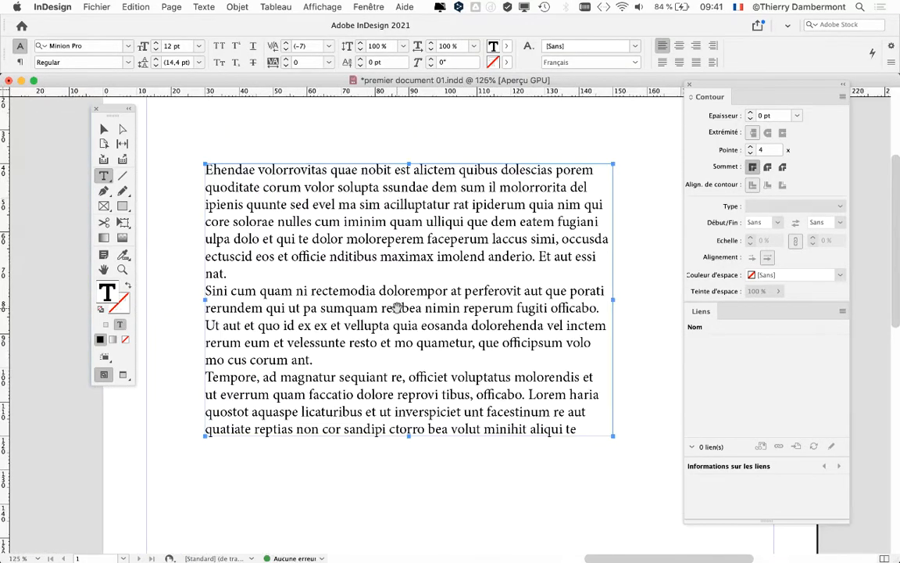
pyautogui.scroll(1, 397, 308)
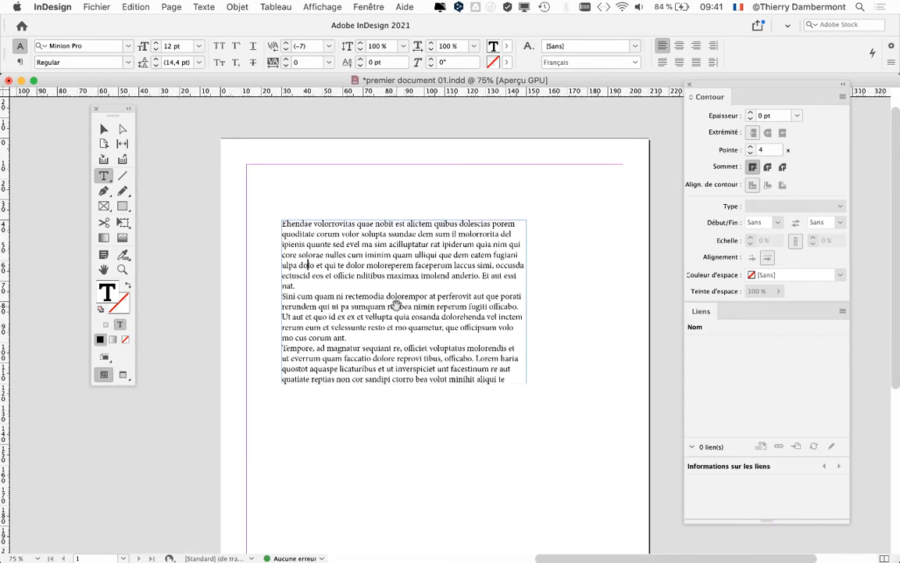
pyautogui.scroll(3, 397, 305)
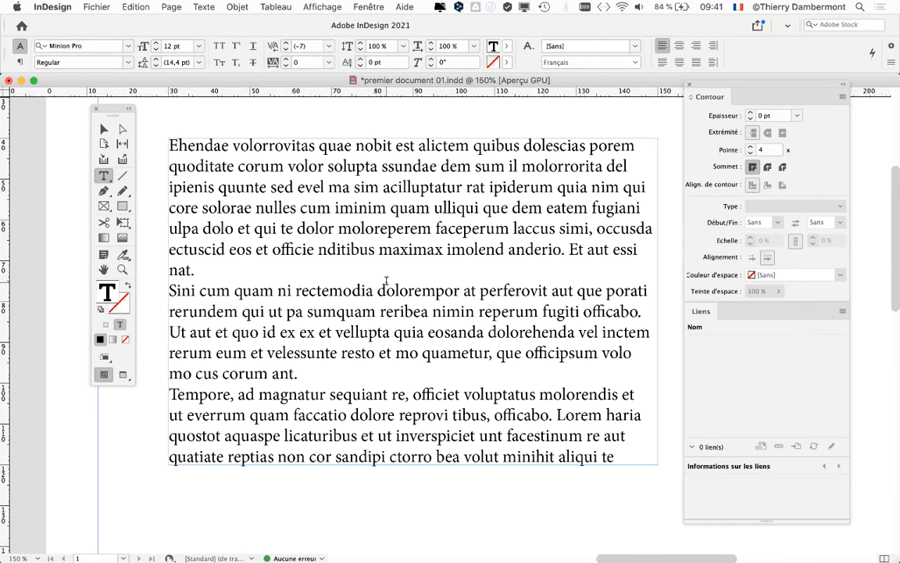
pyautogui.moveTo(363, 250)
pyautogui.mouseDown()
pyautogui.moveTo(441, 255)
pyautogui.moveTo(733, 208)
pyautogui.moveTo(57, 247)
pyautogui.moveTo(299, 228)
pyautogui.moveTo(537, 228)
pyautogui.moveTo(304, 228)
pyautogui.moveTo(357, 243)
pyautogui.mouseUp()
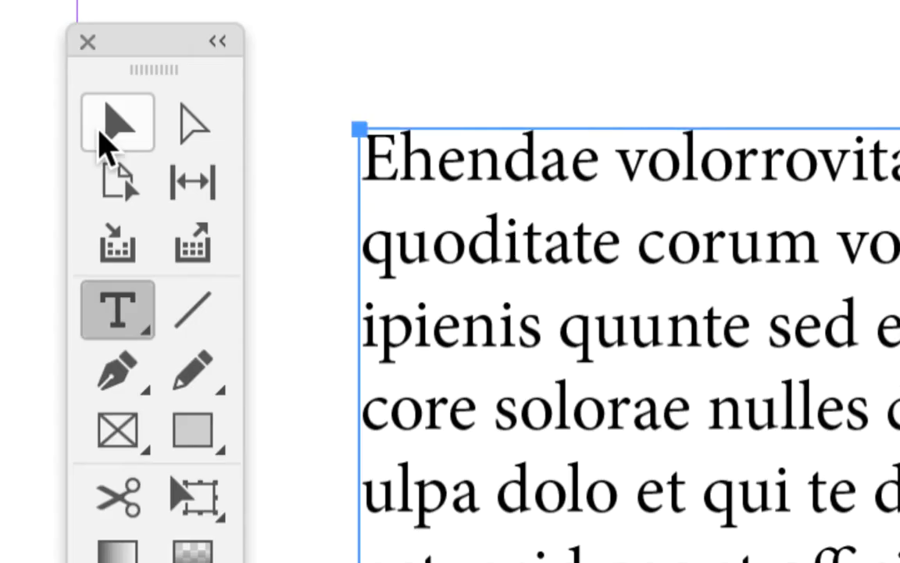
# Step: Duplicate the text frame with the Selection tool to about X 47.4 mm, Y 49.7 mm, and delete the copy
pyautogui.click(105, 144)
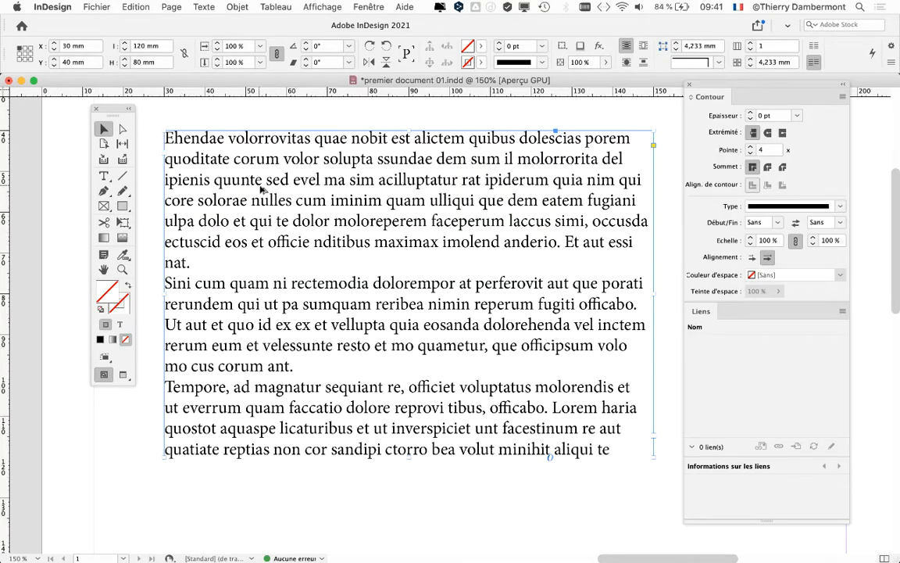
pyautogui.moveTo(232, 174); pyautogui.dragTo(307, 266)
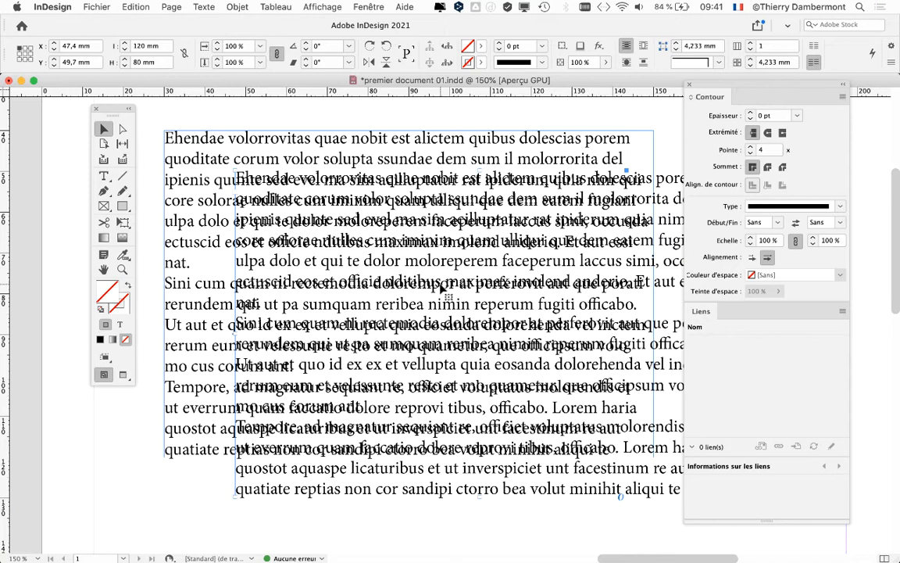
pyautogui.press('Delete')
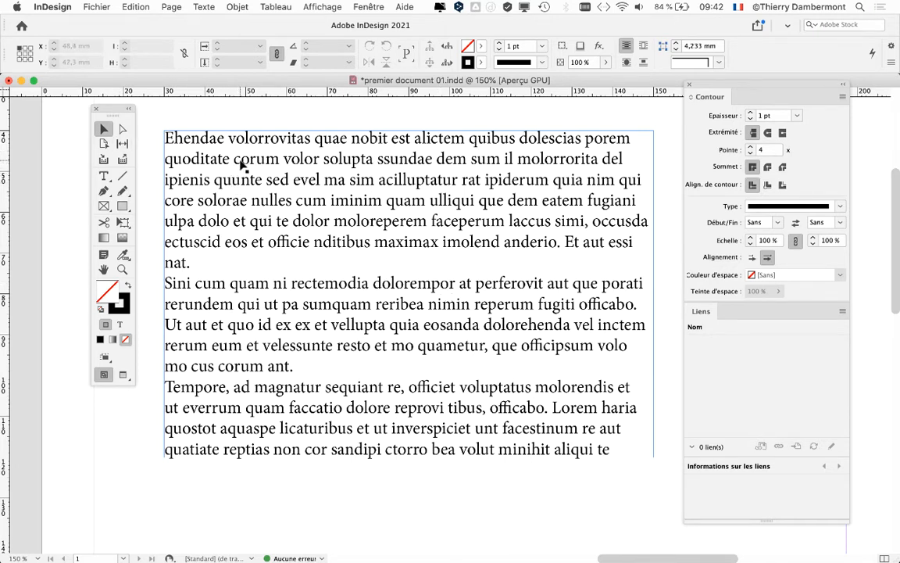
# Step: Duplicate the original text frame again, placing it at about X 51.6 mm, Y 56 mm, and delete this copy
pyautogui.click(242, 159)
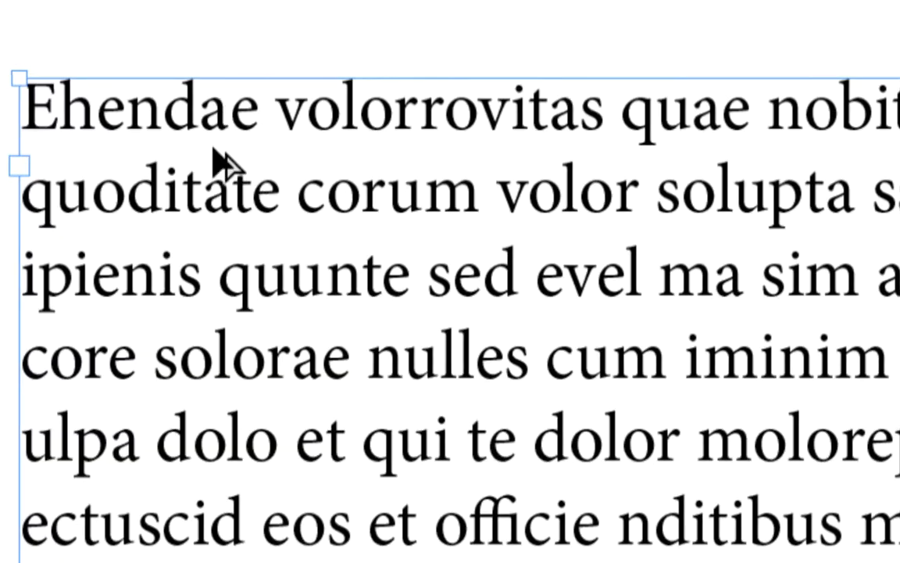
pyautogui.click(266, 191)
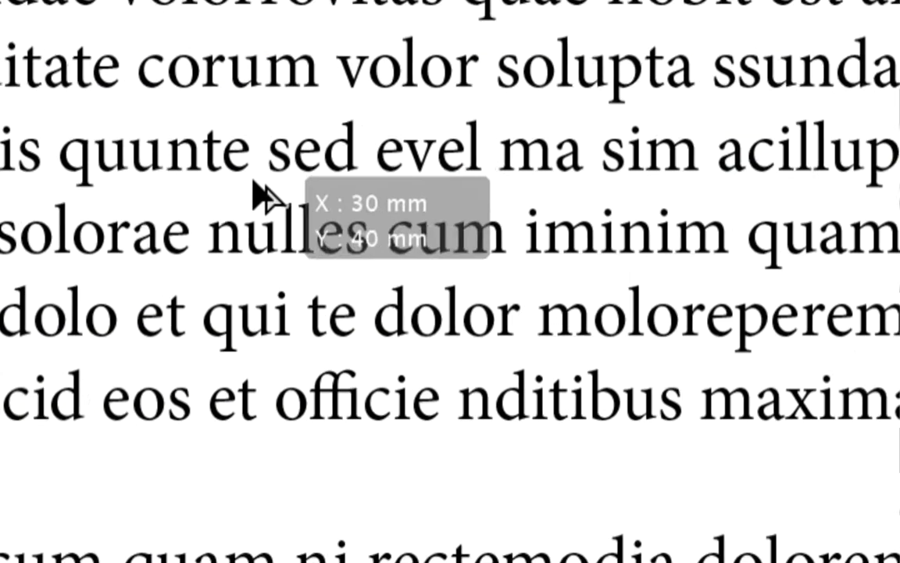
pyautogui.moveTo(266, 195); pyautogui.dragTo(619, 457)
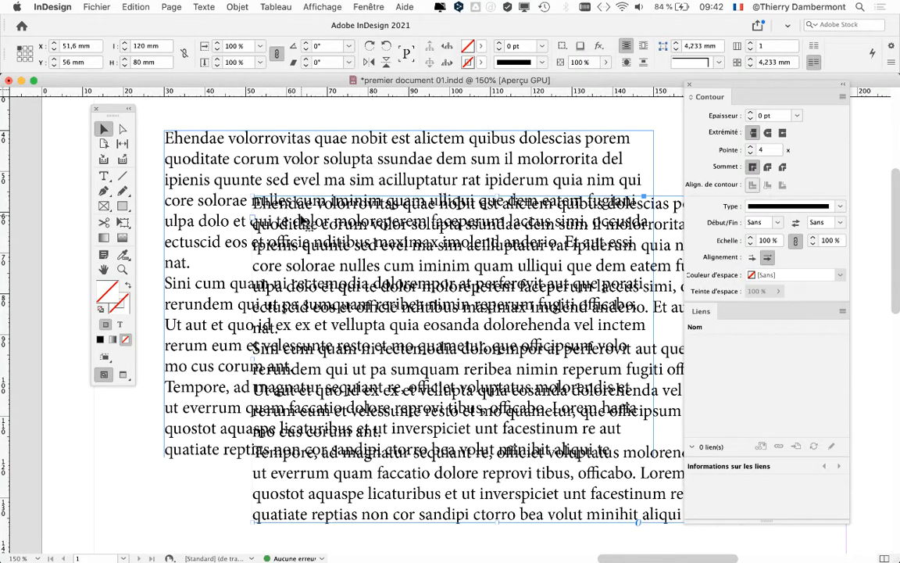
pyautogui.press('Delete')
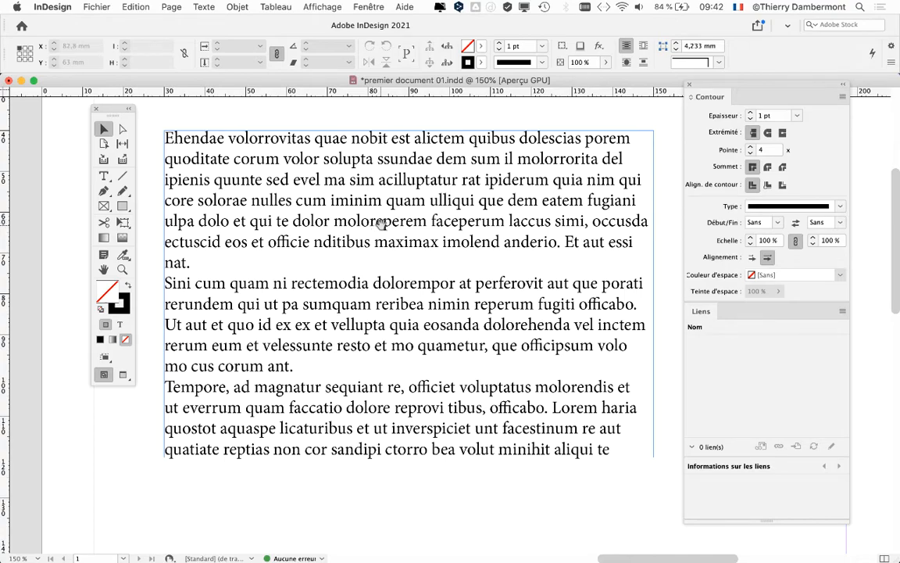
# Step: Put the text cursor after "volor" in the second line with the Type tool and pan around the text frame
pyautogui.moveTo(386, 226)
pyautogui.mouseDown()
pyautogui.moveTo(559, 298)
pyautogui.moveTo(782, 219)
pyautogui.moveTo(376, 209)
pyautogui.moveTo(382, 221)
pyautogui.mouseUp()
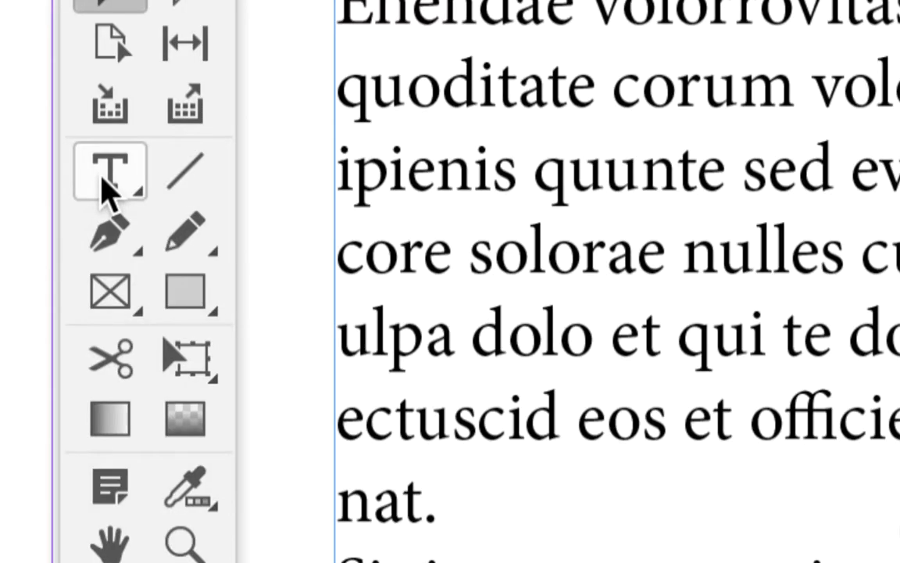
pyautogui.click(103, 178)
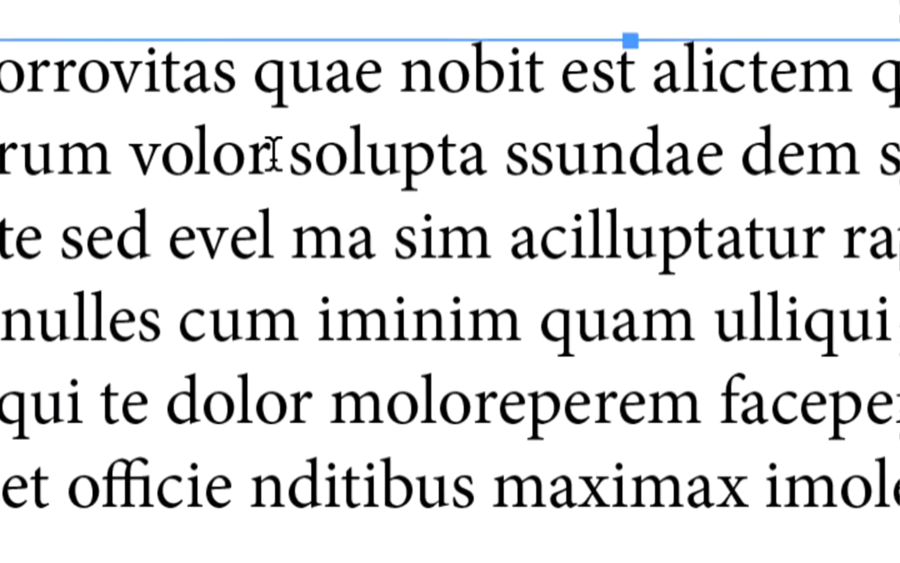
pyautogui.click(274, 155)
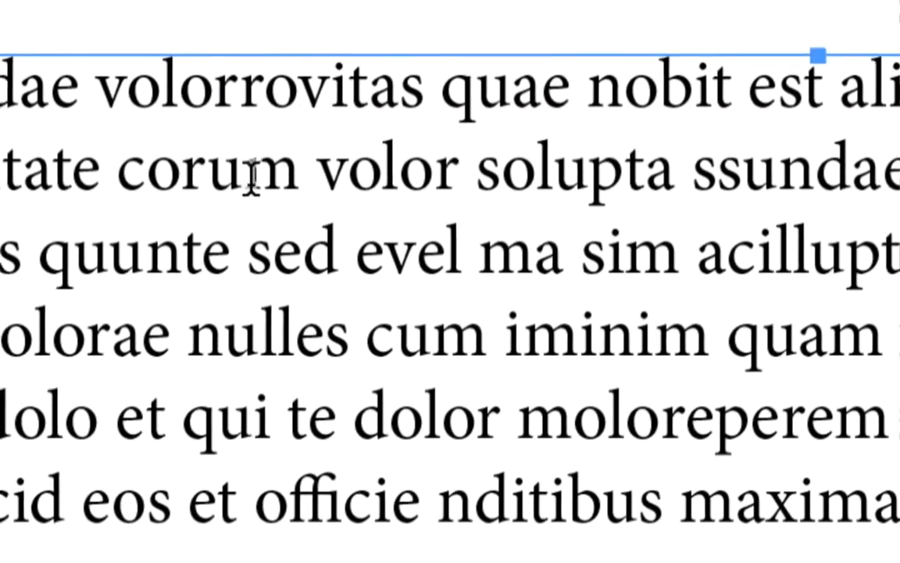
pyautogui.moveTo(255, 196); pyautogui.dragTo(250, 194)
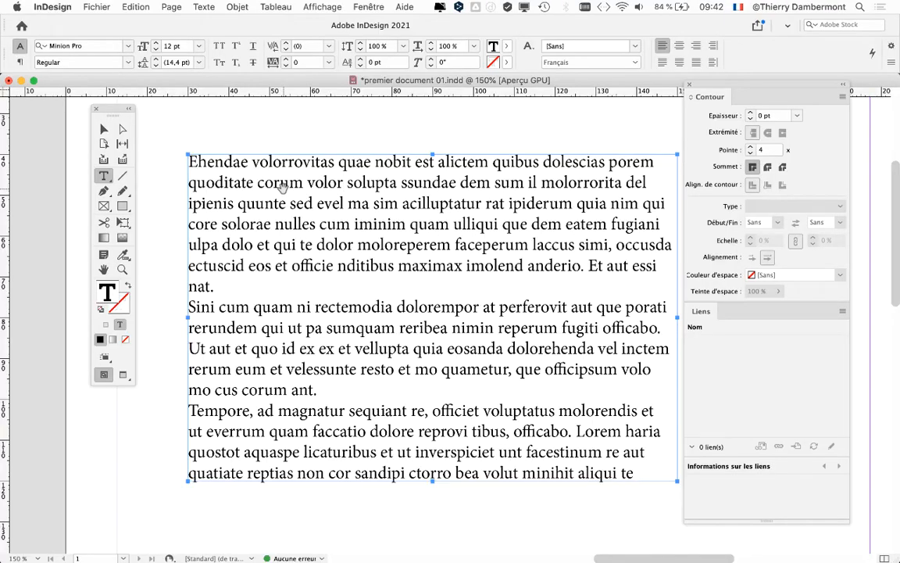
pyautogui.moveTo(476, 279); pyautogui.dragTo(446, 254)
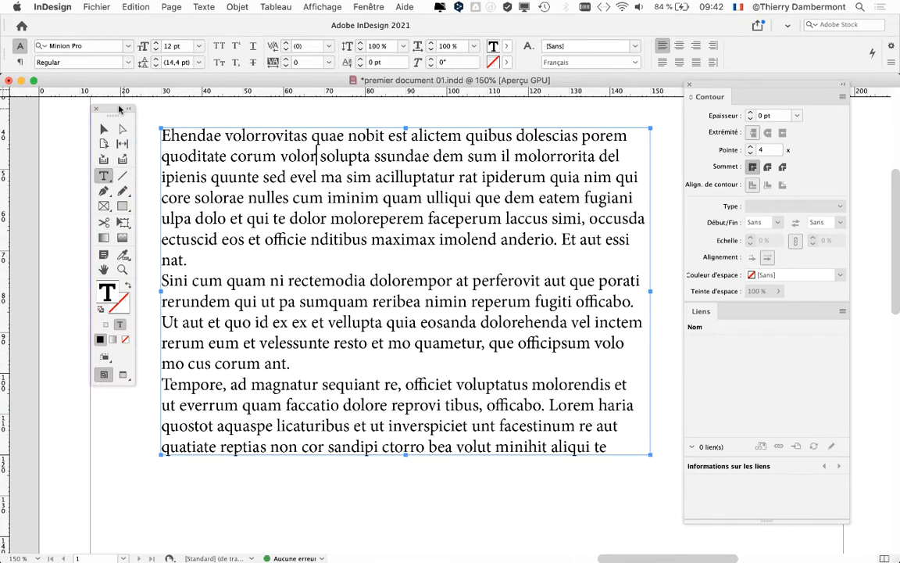
# Step: Draw a new text frame about 62 mm wide and 17.5 mm high above the placeholder text
pyautogui.moveTo(116, 111); pyautogui.dragTo(88, 116)
pyautogui.press('super+minus')
pyautogui.press('super+minus')
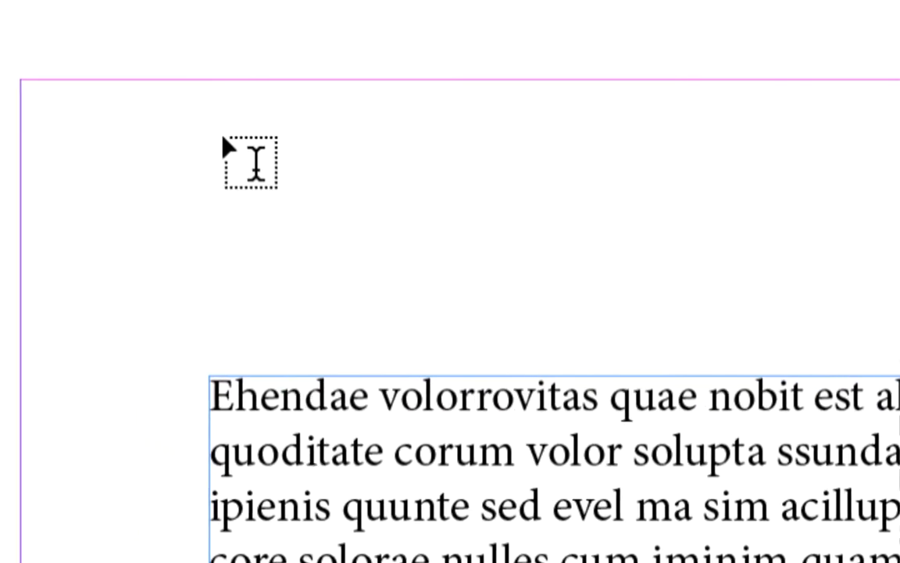
pyautogui.moveTo(225, 138); pyautogui.dragTo(899, 331)
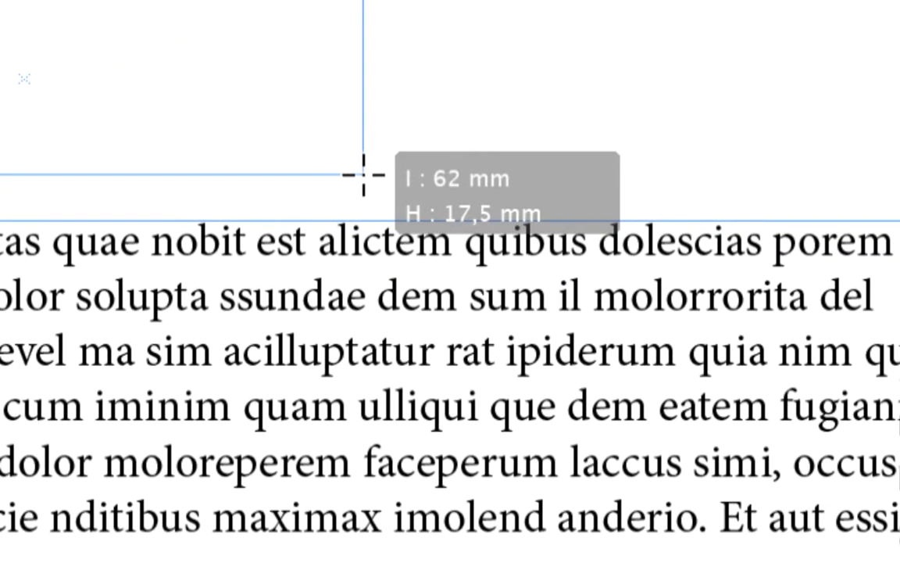
pyautogui.moveTo(363, 174); pyautogui.dragTo(363, 169)
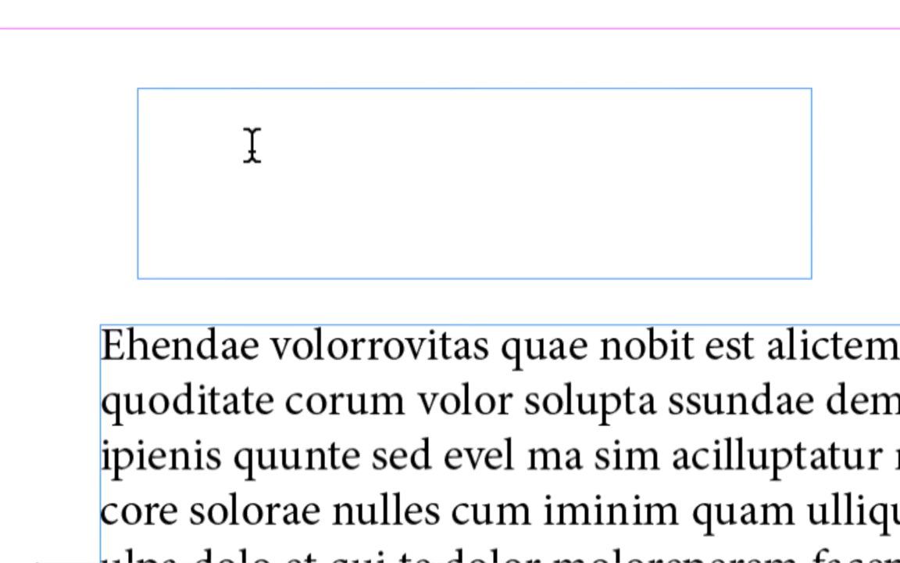
# Step: Enter "La charte graphique" in the new text frame and select the whole phrase
pyautogui.write('La charte ')
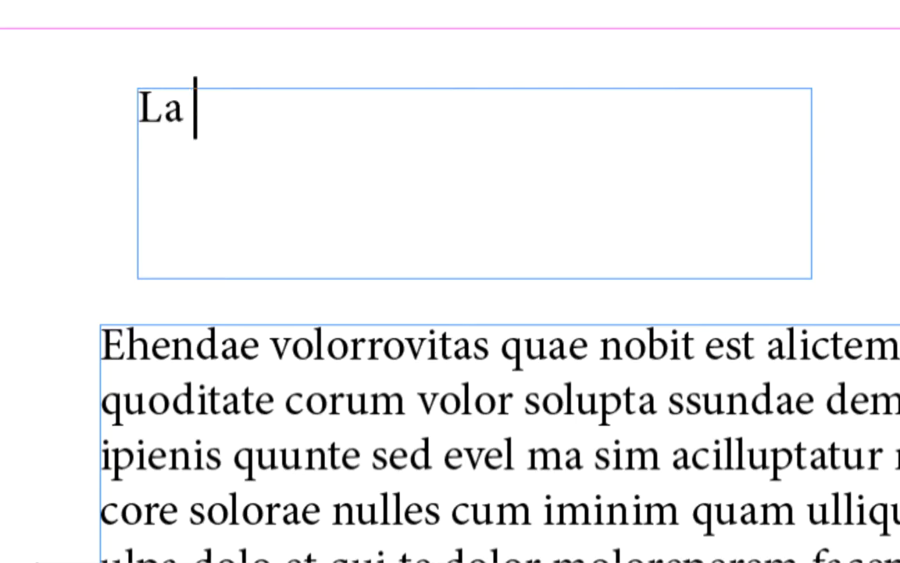
pyautogui.write('graphique')
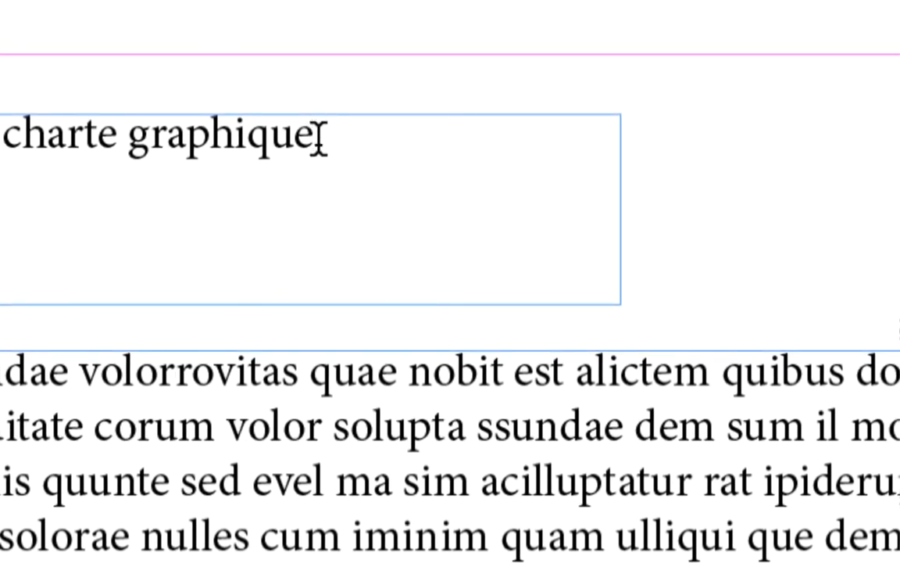
pyautogui.moveTo(319, 141); pyautogui.dragTo(0, 100)
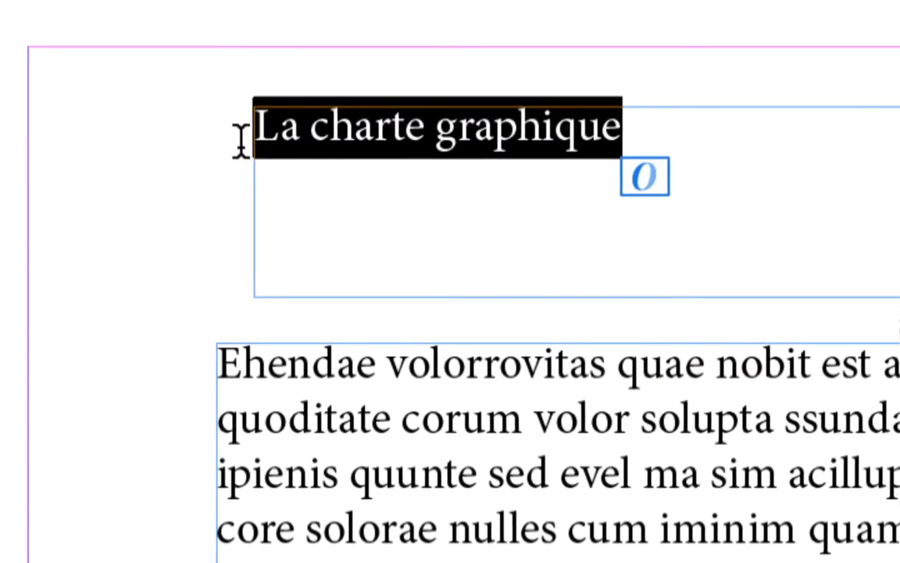
# Step: Reselect the whole phrase "La charte graphique" and hide the Contour and Liens panels
pyautogui.click(255, 129)
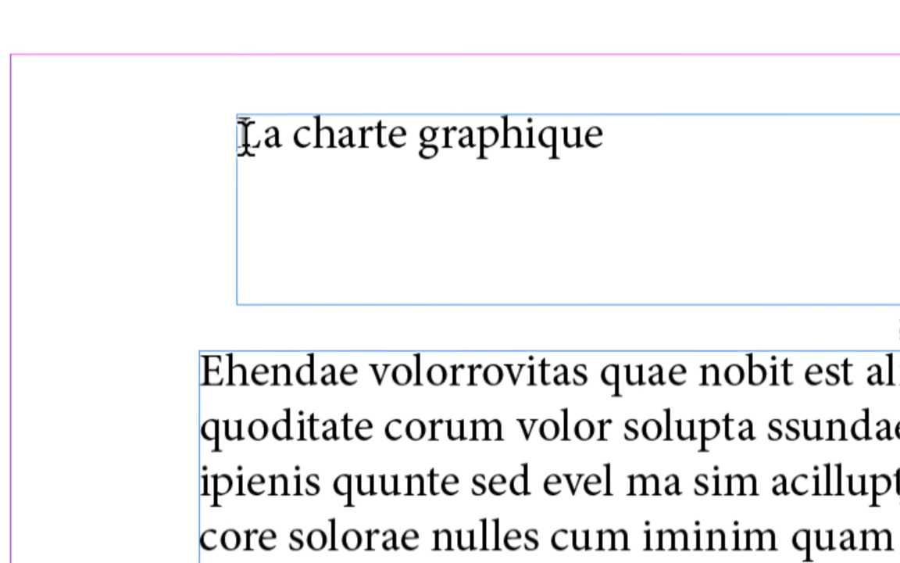
pyautogui.moveTo(255, 129); pyautogui.dragTo(650, 149)
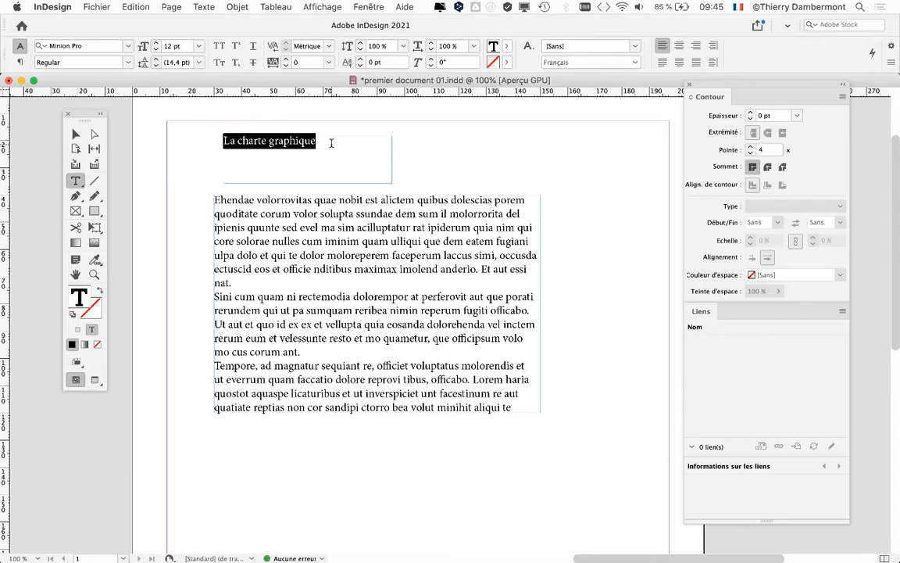
pyautogui.hotkey('shift', 'Tab')
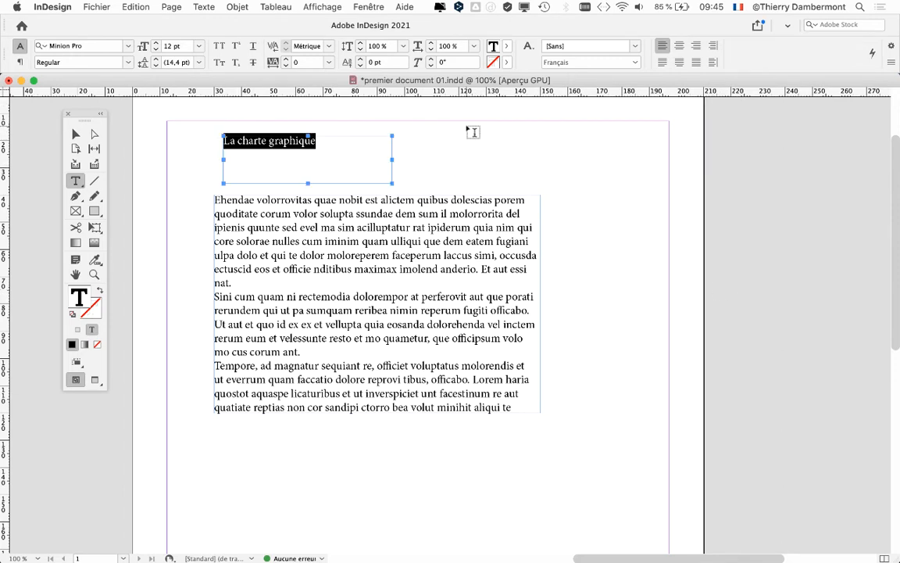
# Step: Display the Caractère settings for the selected title and move them clear of the text frames
pyautogui.click(365, 6)
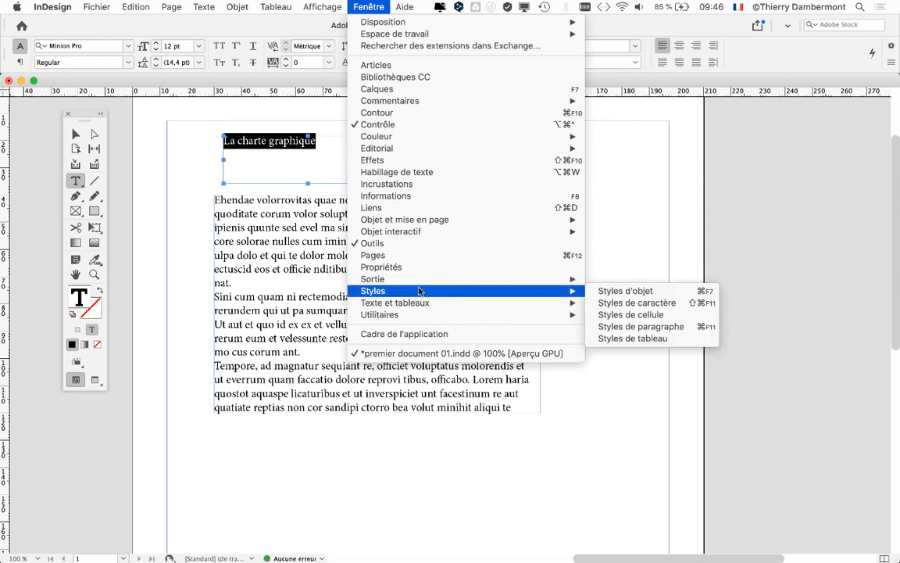
pyautogui.click(657, 193)
pyautogui.click(204, 6)
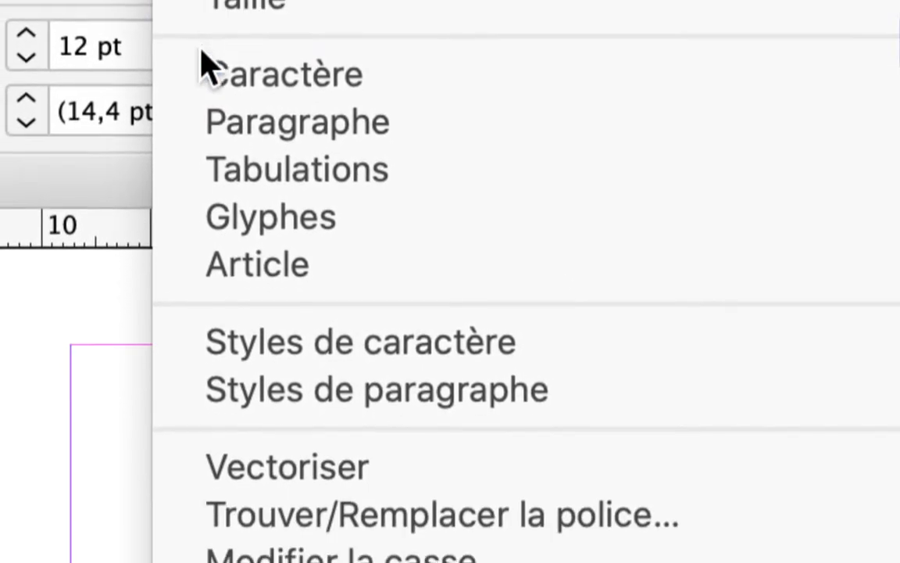
pyautogui.click(202, 48)
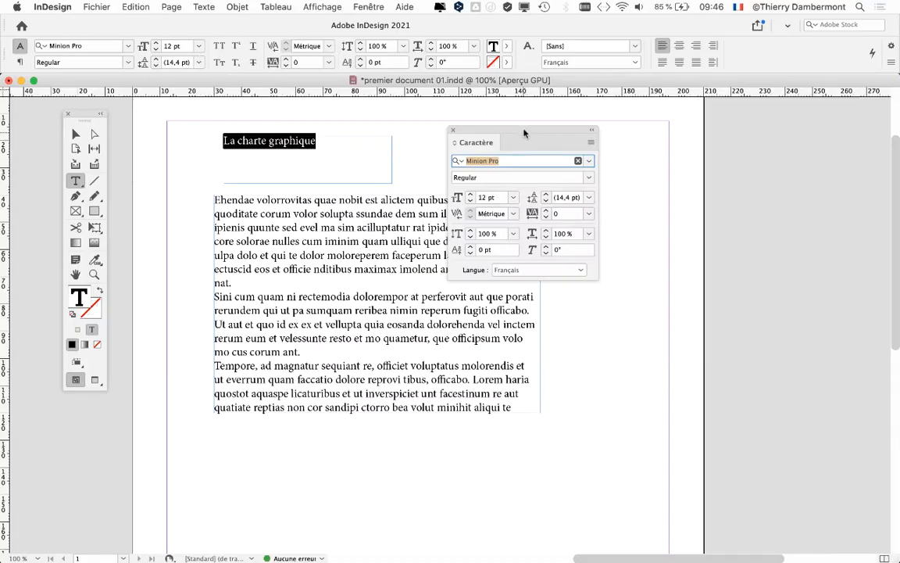
pyautogui.moveTo(524, 131); pyautogui.dragTo(663, 158)
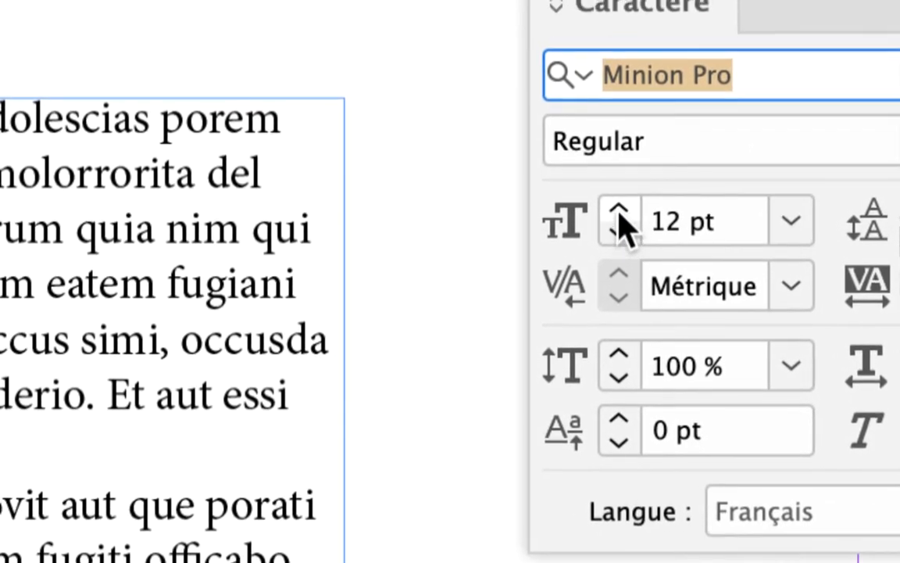
# Step: Increase the font size of the title "La charte graphique" step by step to 28 pt
pyautogui.click(461, 380)
pyautogui.click(617, 217)
pyautogui.click(617, 217)
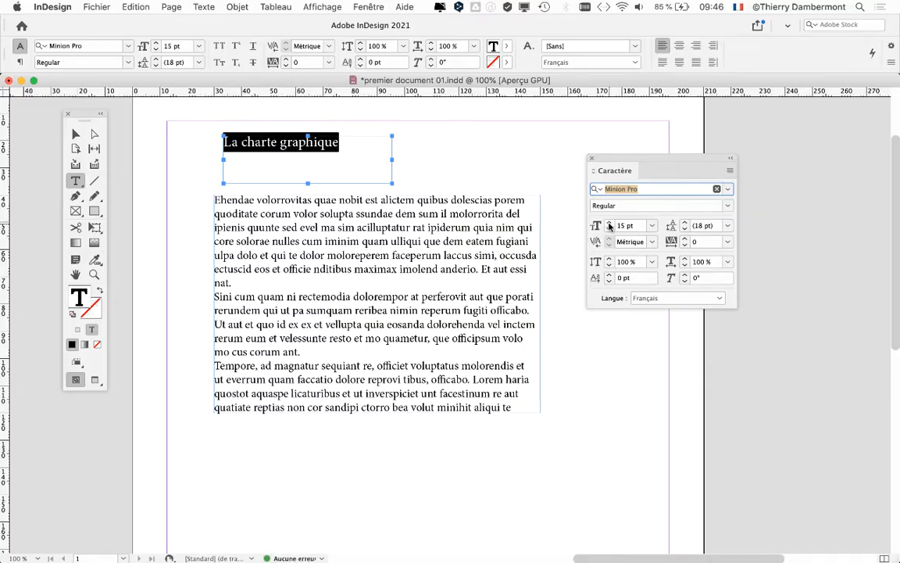
pyautogui.click(609, 223)
pyautogui.click(610, 223)
pyautogui.click(609, 223)
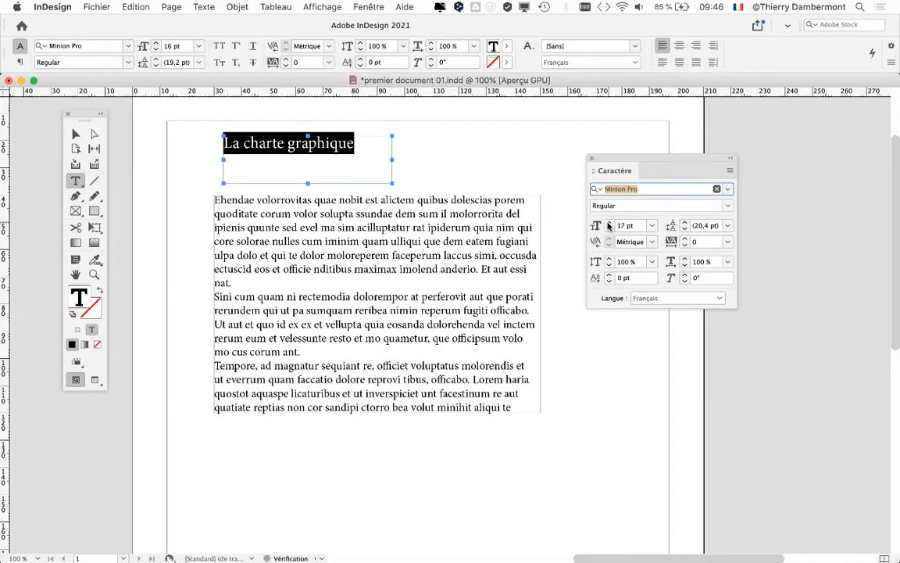
pyautogui.click(610, 223)
pyautogui.click(610, 222)
pyautogui.click(610, 223)
pyautogui.click(609, 222)
pyautogui.click(609, 223)
pyautogui.click(609, 222)
pyautogui.click(610, 222)
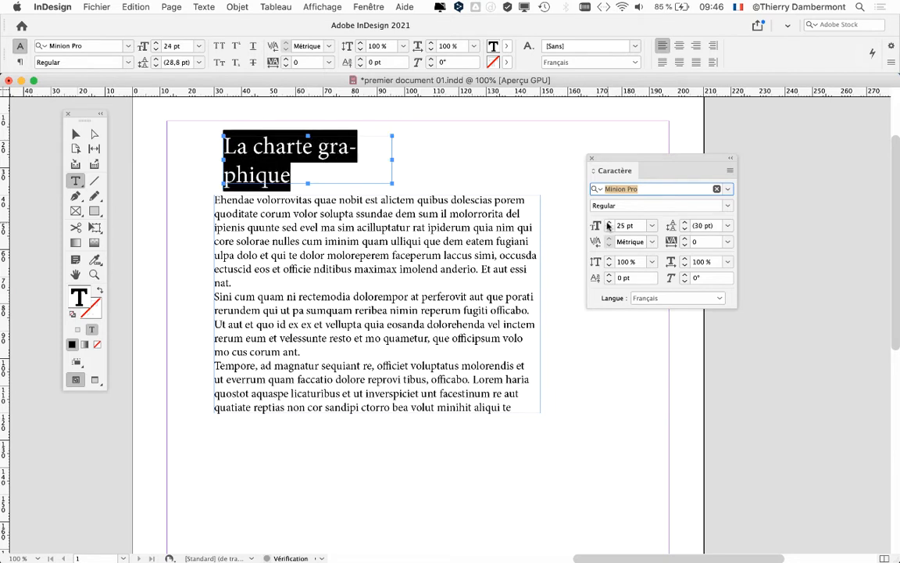
pyautogui.click(609, 223)
pyautogui.click(609, 223)
pyautogui.click(609, 223)
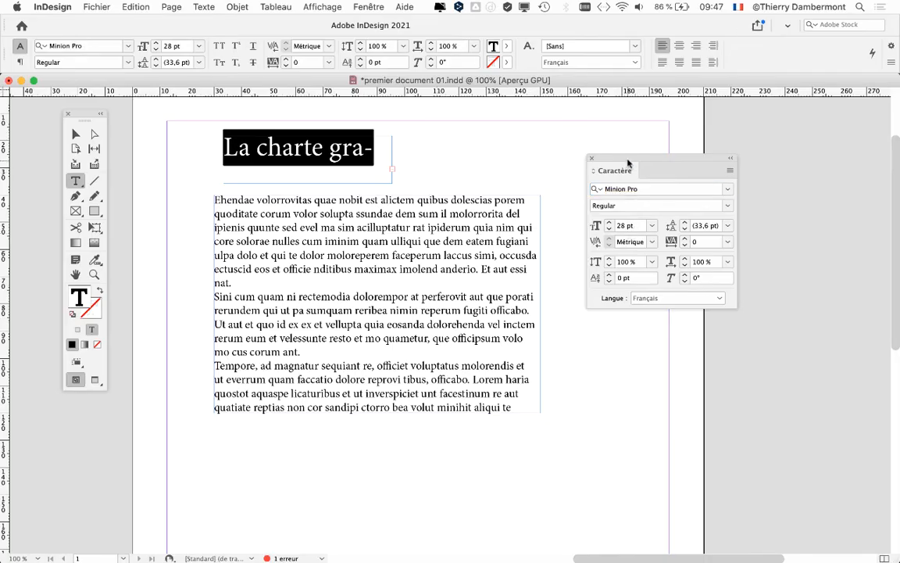
# Step: Resize the title's text frame with the Selection tool to about 101.25 mm wide and 13.25 mm high
pyautogui.moveTo(627, 163); pyautogui.dragTo(673, 155)
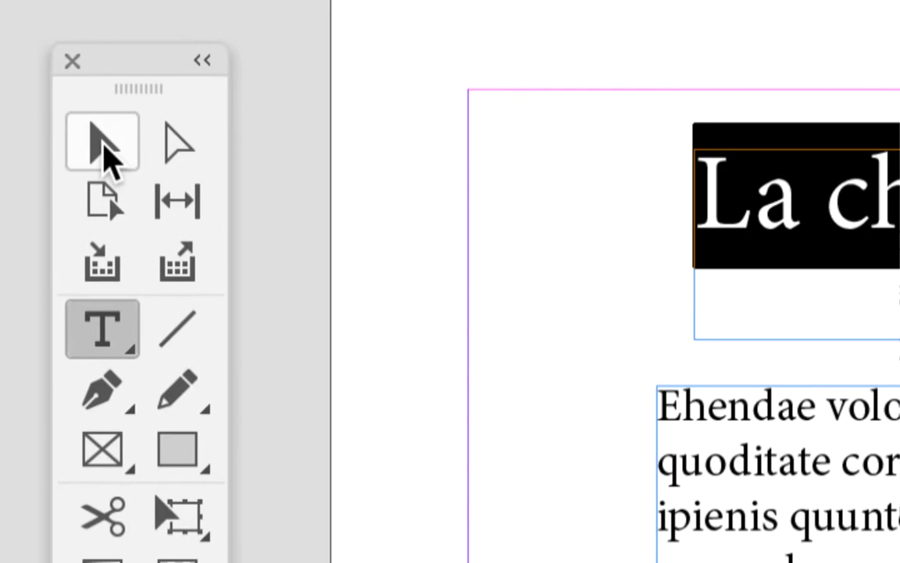
pyautogui.click(74, 185)
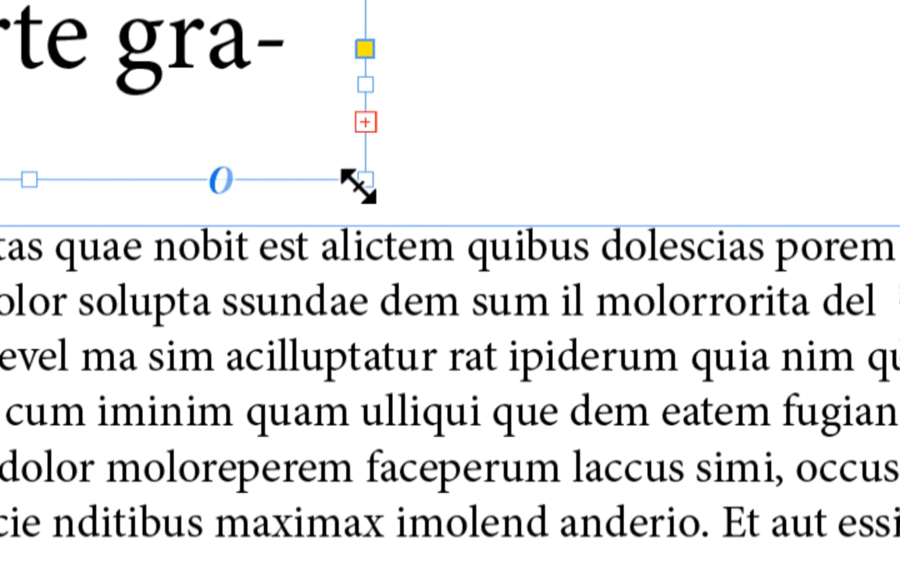
pyautogui.moveTo(358, 185); pyautogui.dragTo(519, 188)
pyautogui.moveTo(393, 185); pyautogui.dragTo(499, 172)
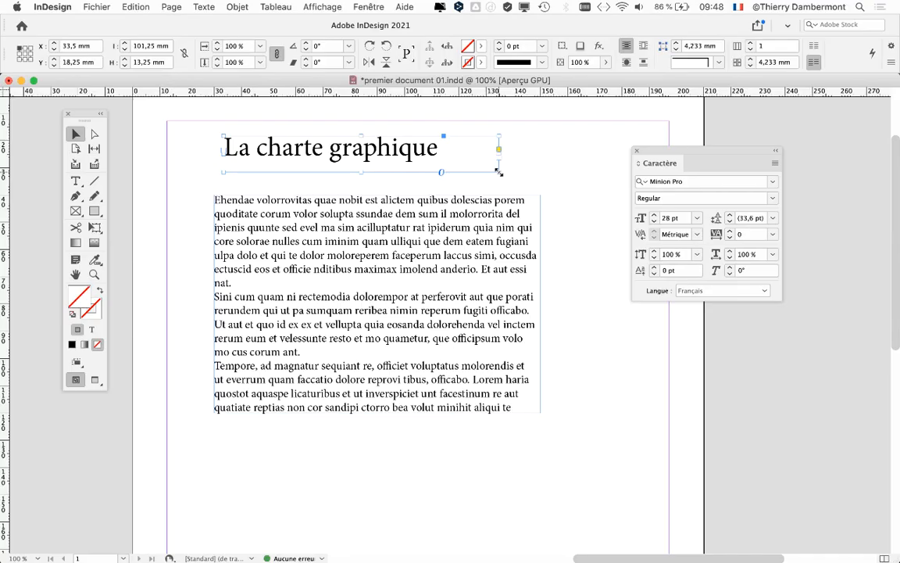
# Step: Save the document under the new name "premier document 02.indd" in the docs de lundi folder
pyautogui.click(88, 6)
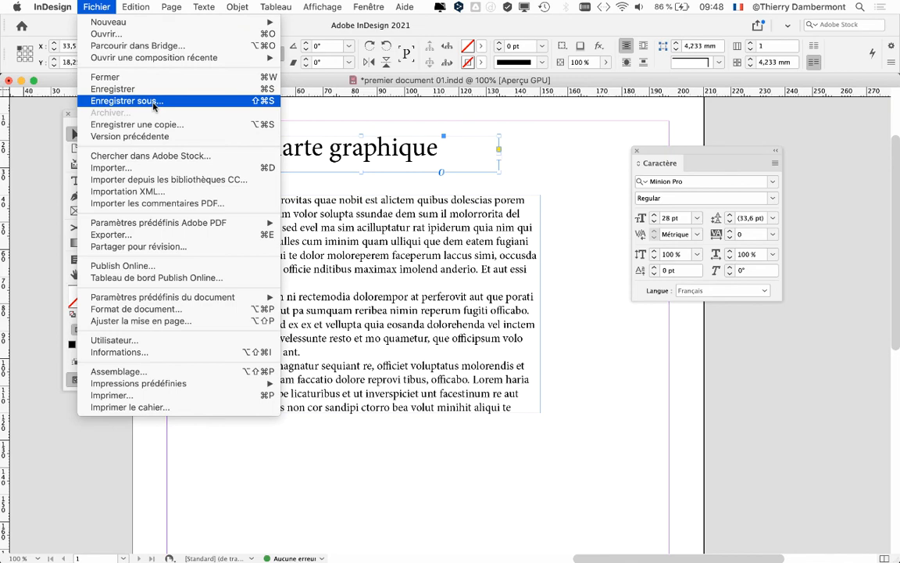
pyautogui.click(153, 101)
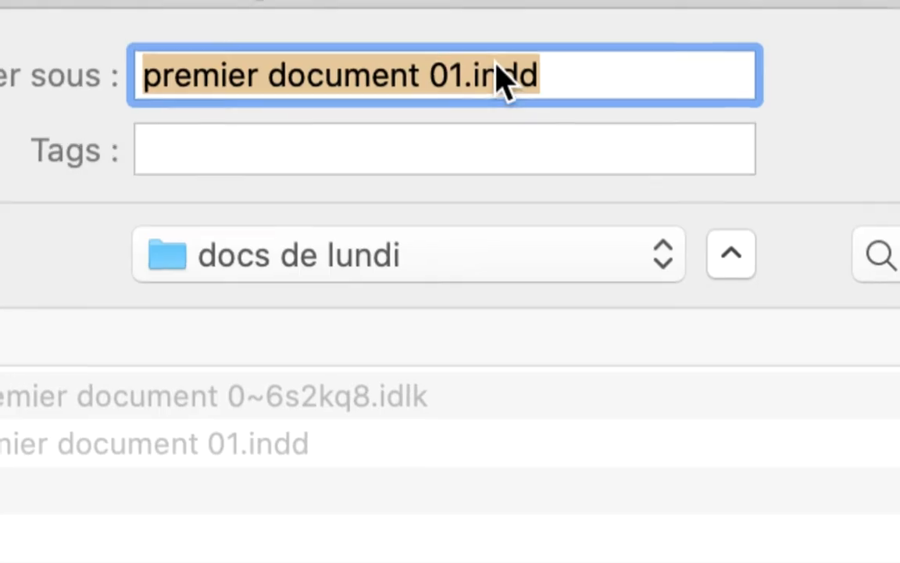
pyautogui.click(491, 66)
pyautogui.hotkey('shift', 'Left')
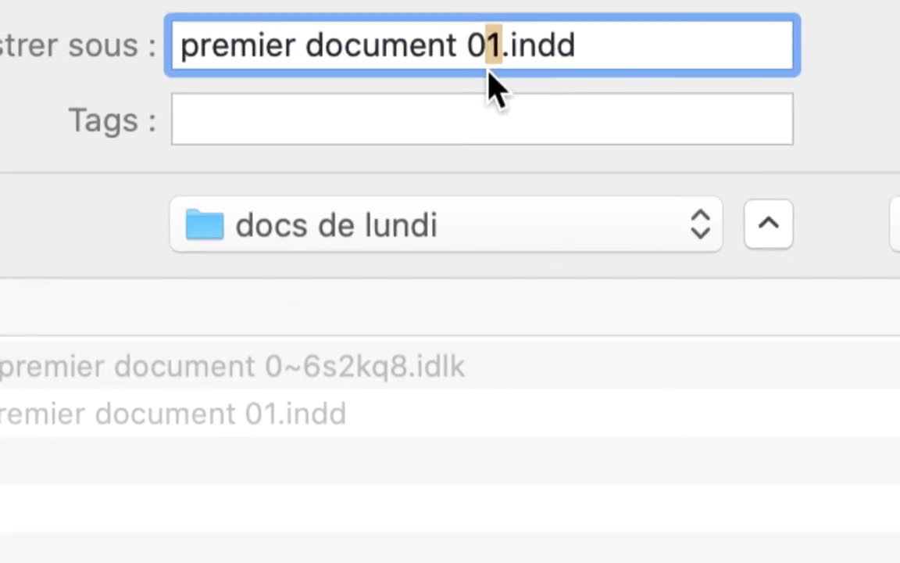
pyautogui.write('2')
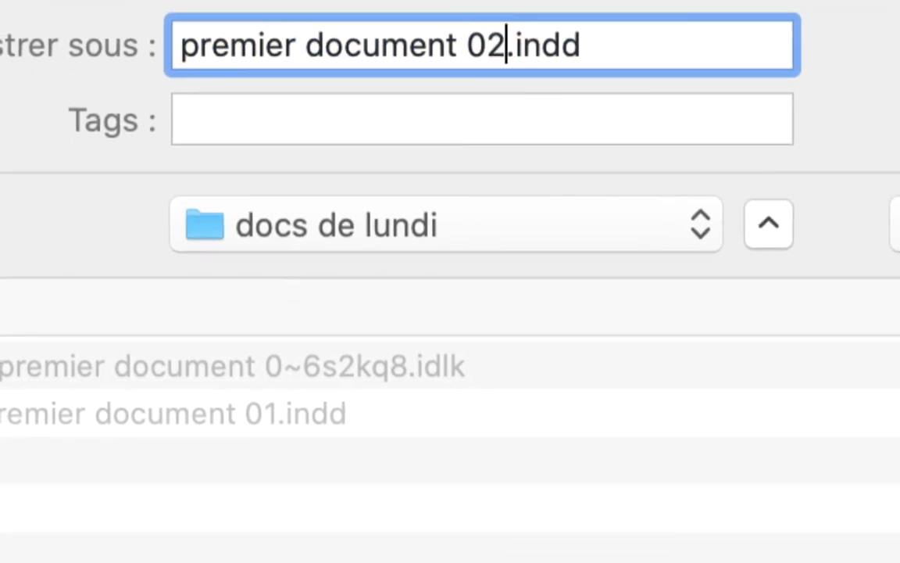